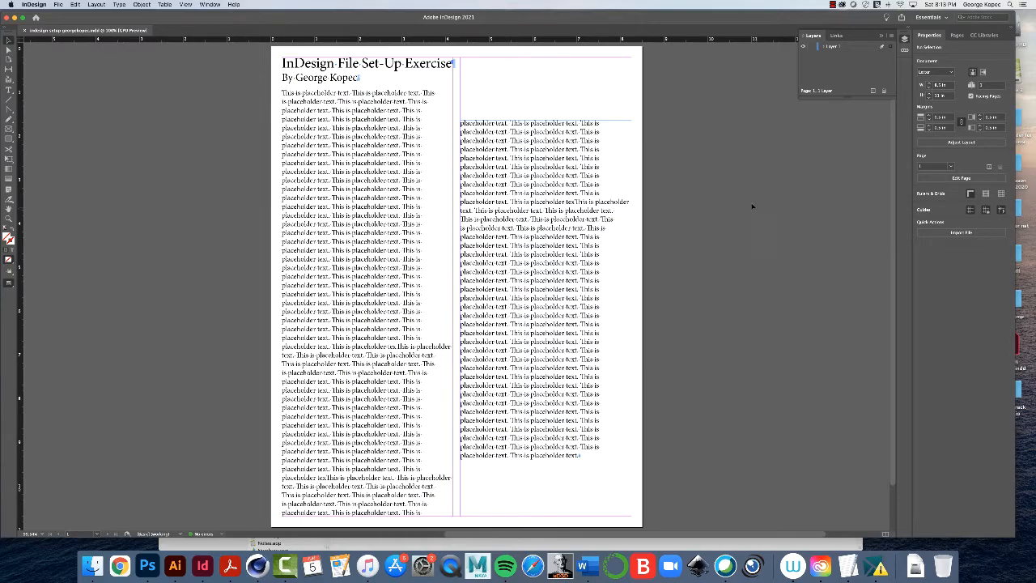
- Show the document's layers and rename Layer 1 as type
left_click(209, 4)
mouse_move(216, 21)
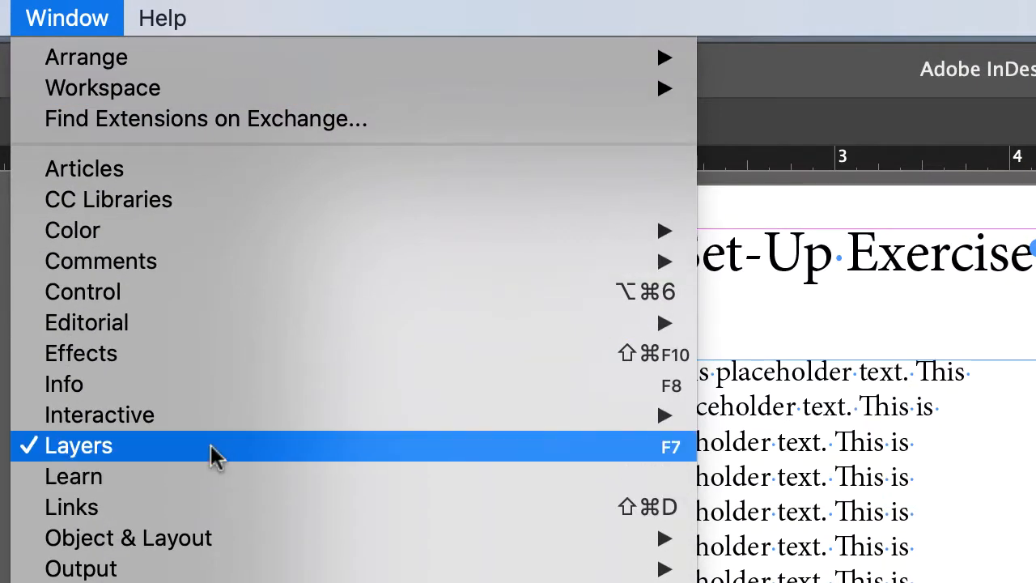
left_click(116, 457)
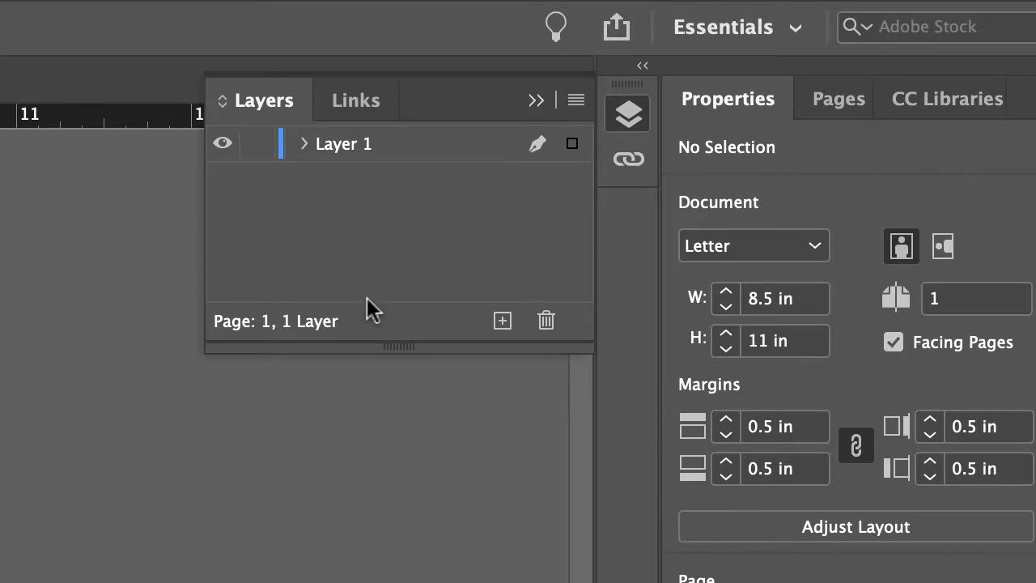
left_click(348, 149)
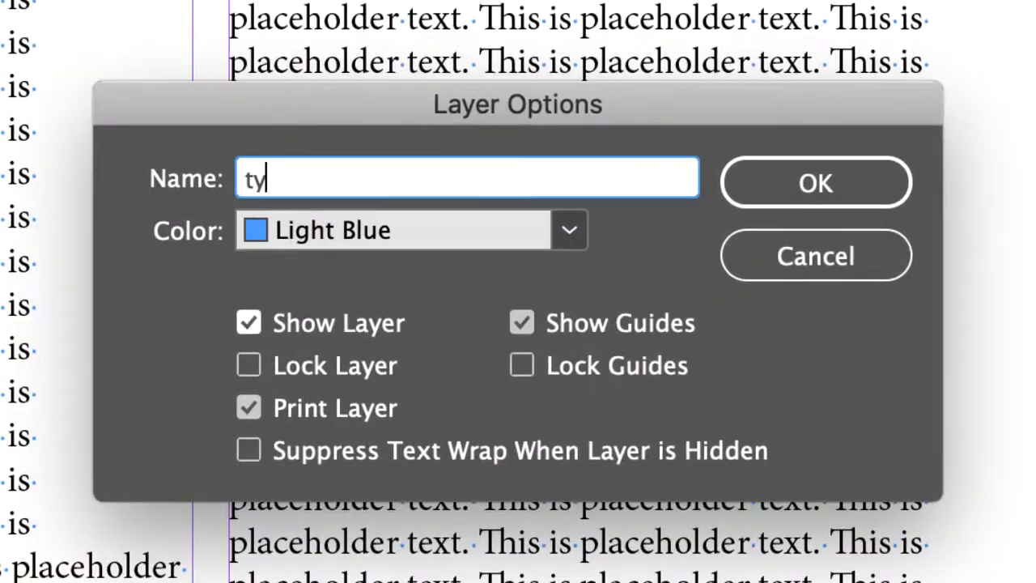
type("pe")
key("Return")
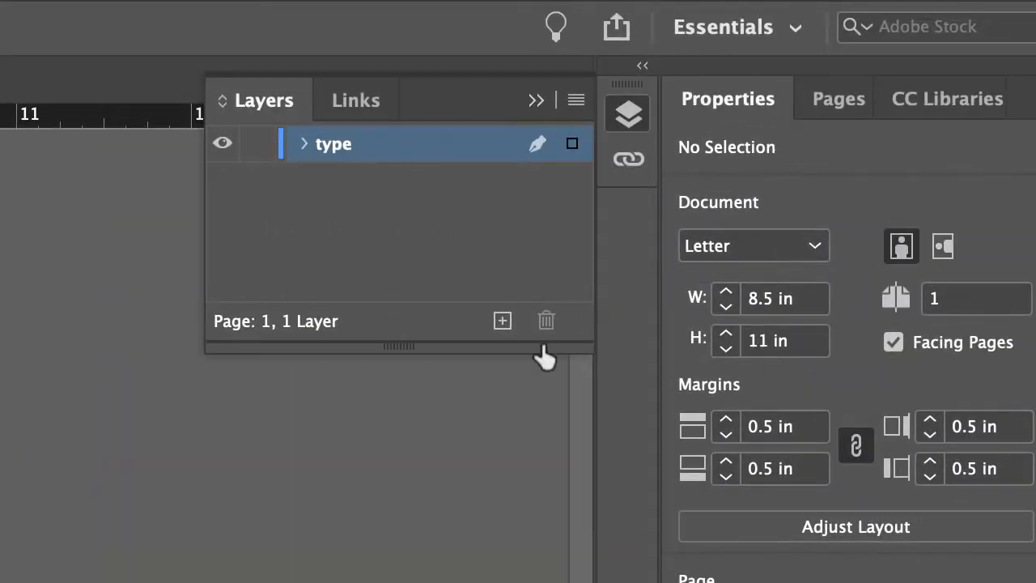
- Create a new layer above the type layer and name it images
left_click(502, 323)
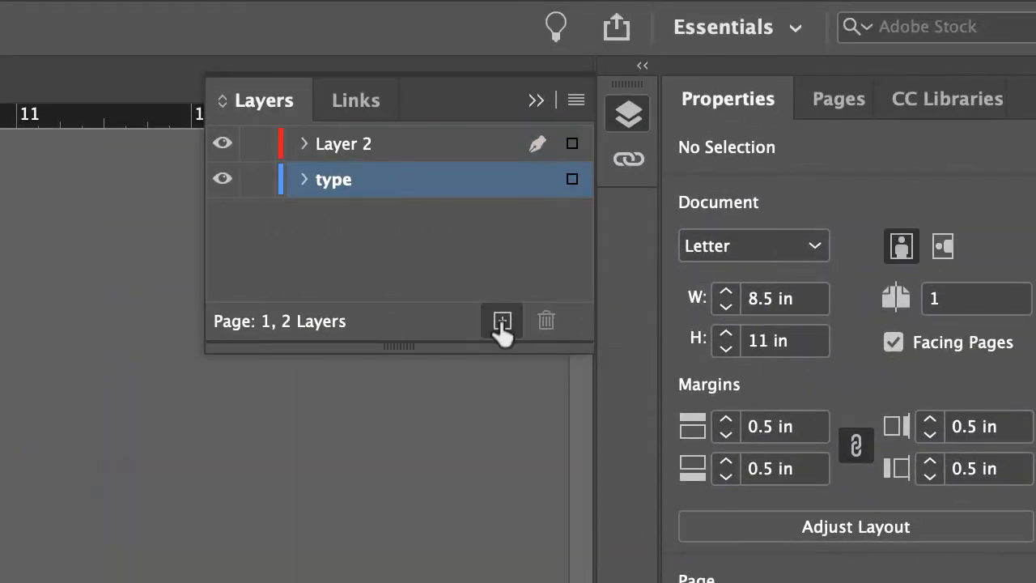
left_click(342, 148)
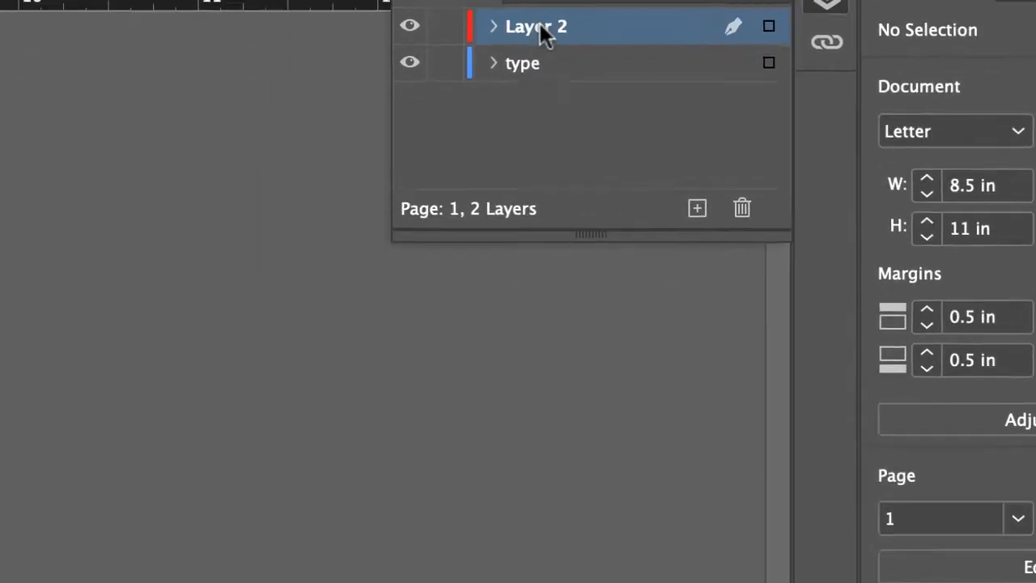
double_click(347, 143)
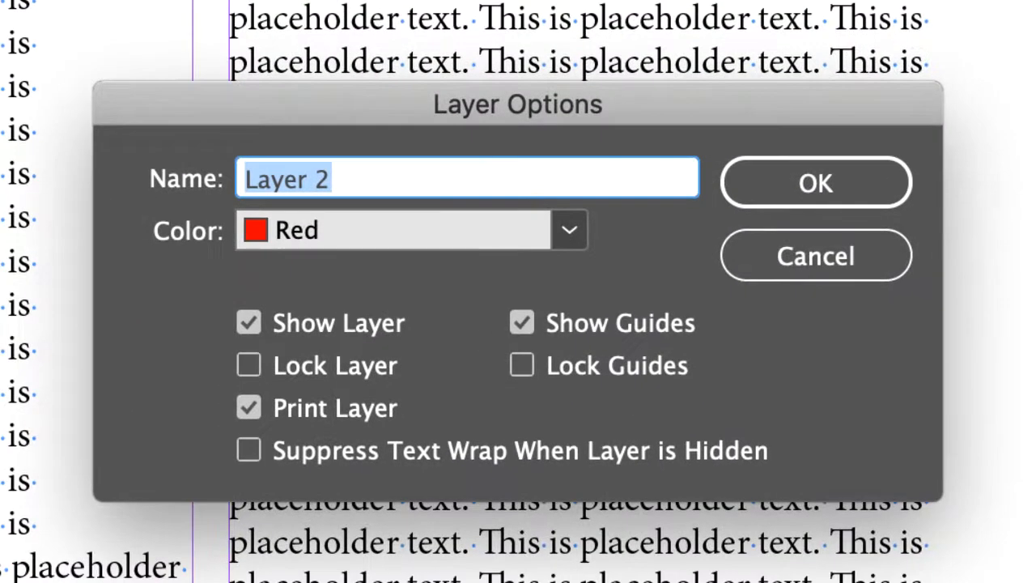
type("images")
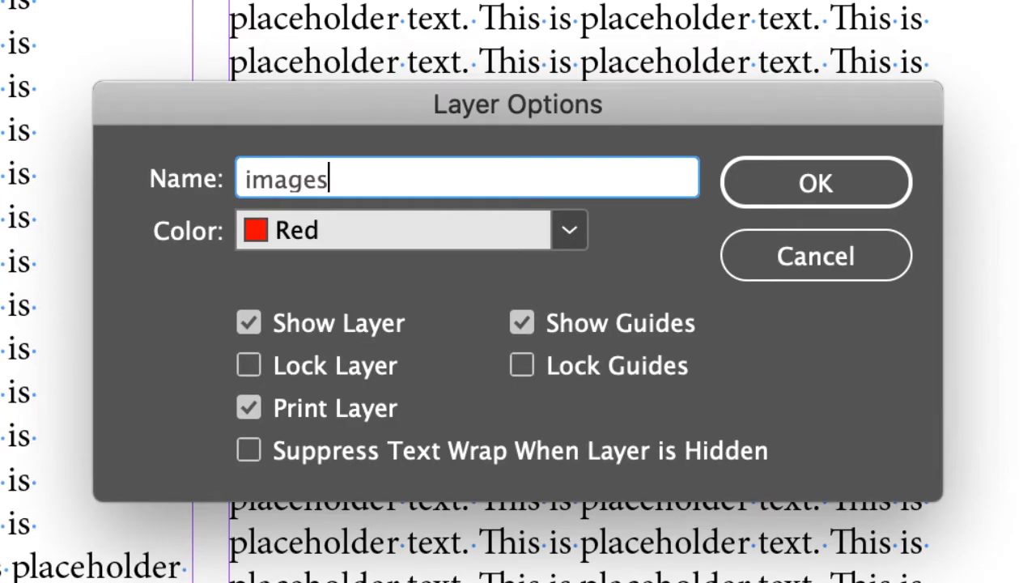
key("Return")
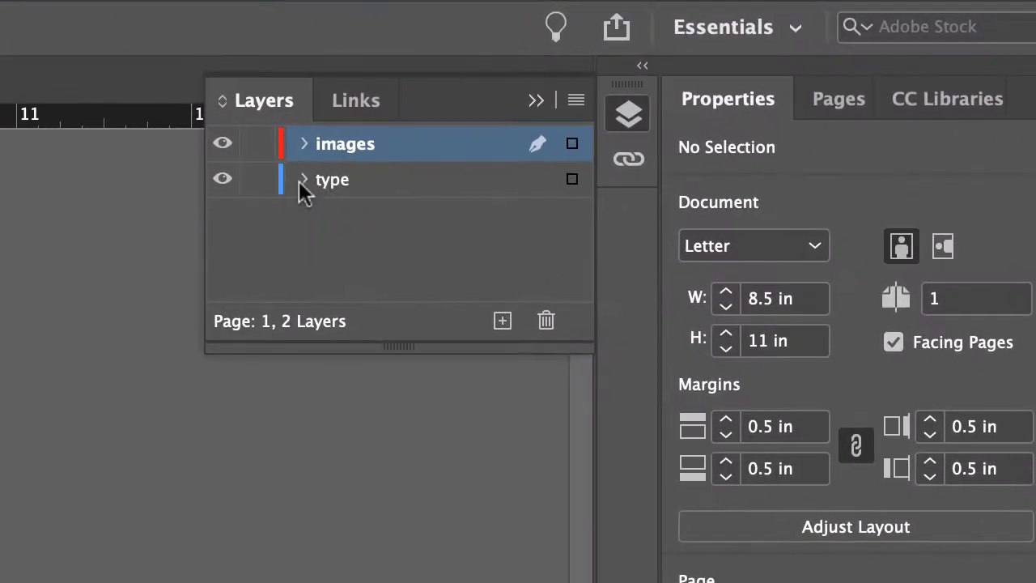
- Lock the type layer and draw a rectangle frame about 3.92 by 7.6 in over the second column on the images layer
left_click(257, 178)
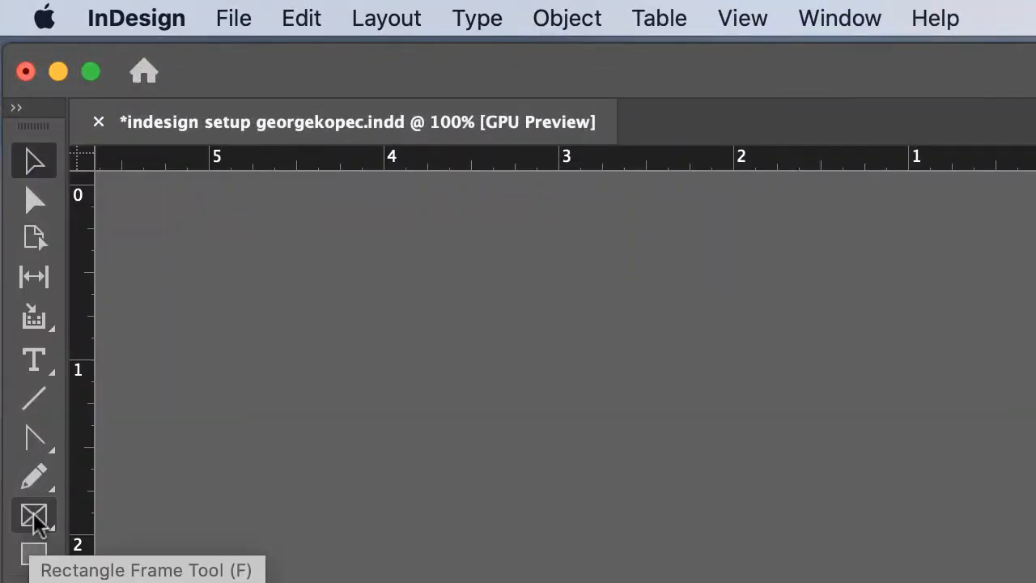
left_click(34, 517)
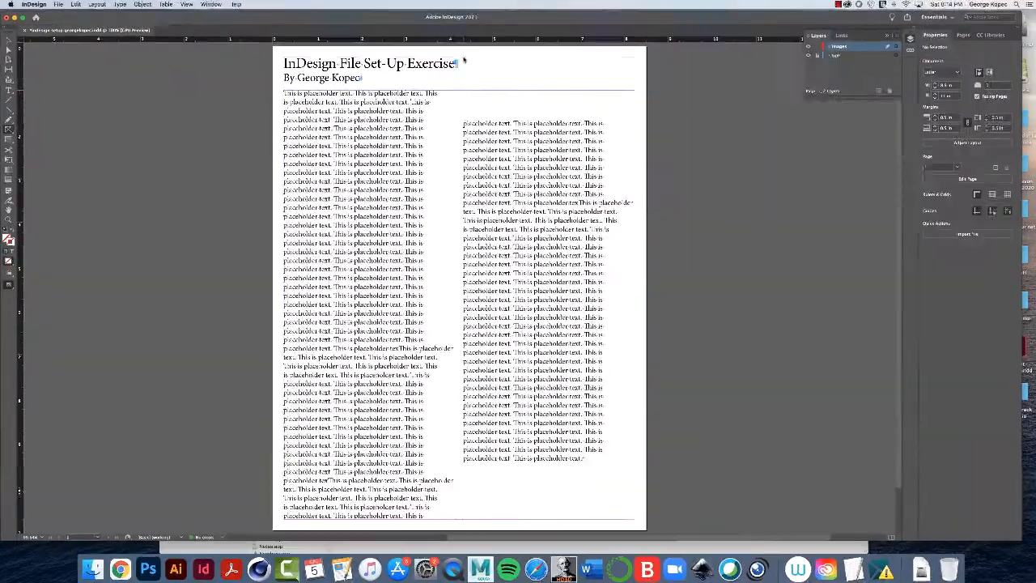
mouse_move(461, 58)
left_mouse_down()
mouse_move(519, 378)
mouse_move(595, 419)
mouse_move(631, 391)
left_mouse_up()
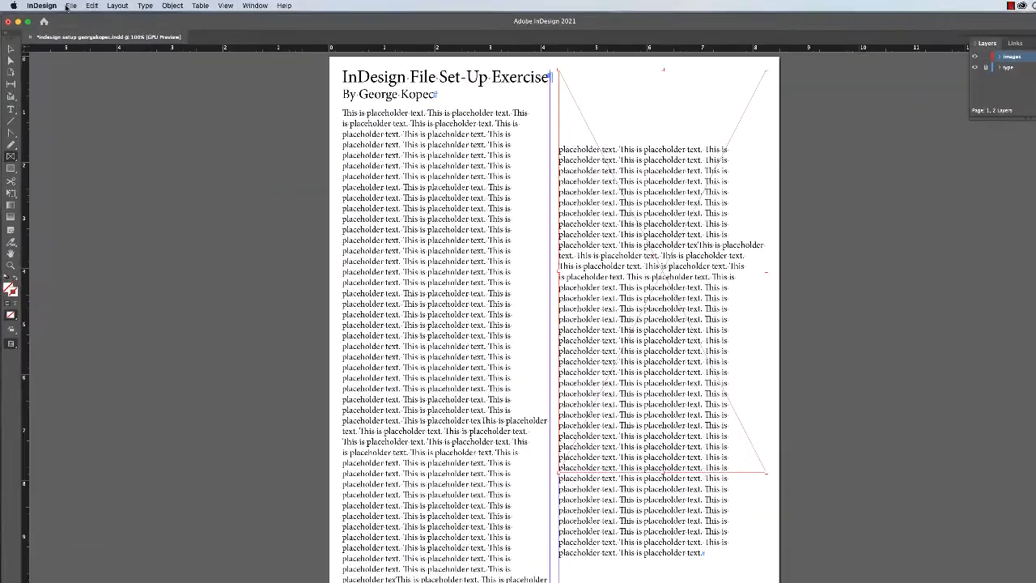
- Place the dachshund photo "_dog doggy daschund looking out car window.jpeg" from the _resources folder into the frame
left_click(57, 5)
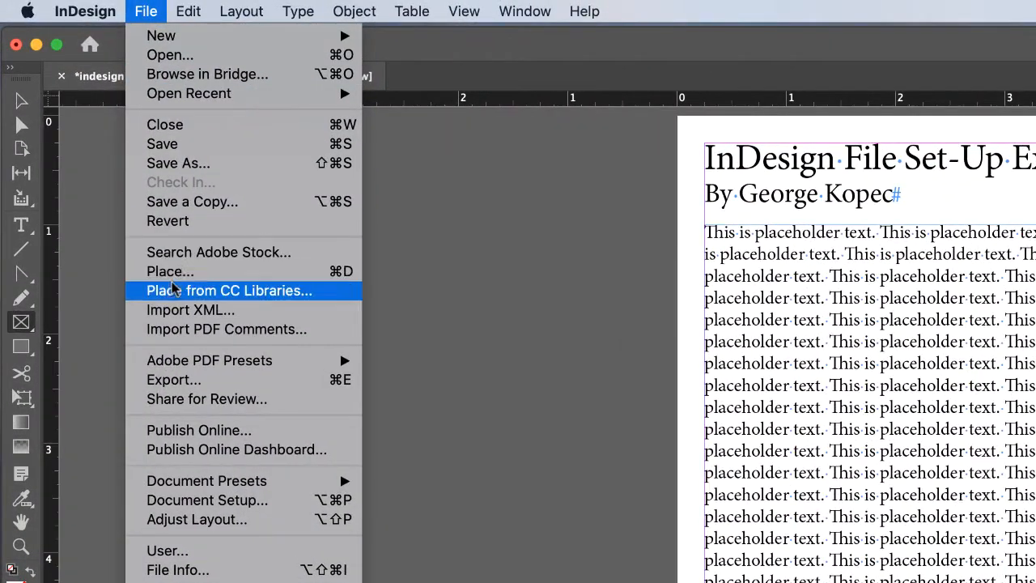
left_click(176, 273)
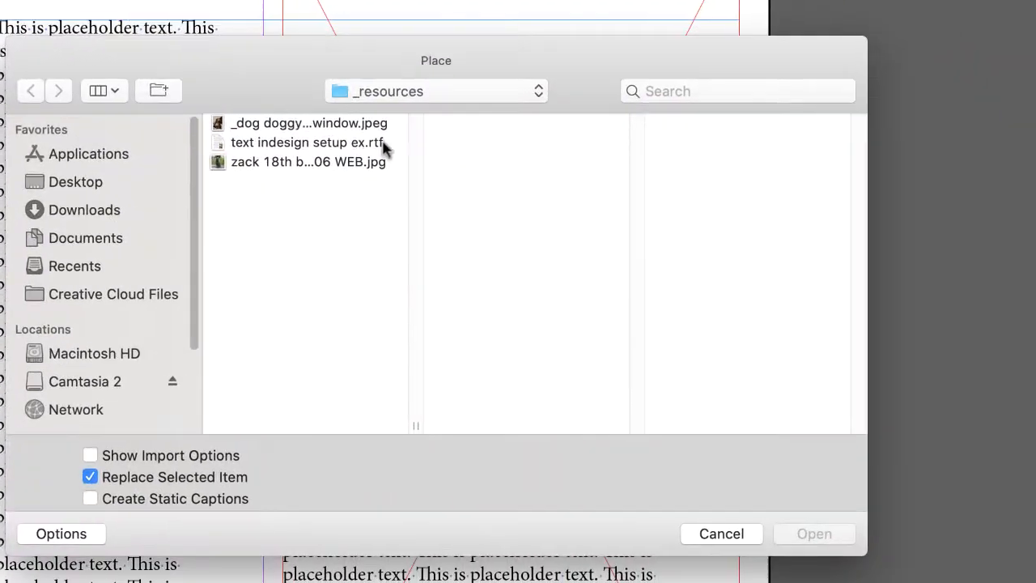
left_click(295, 130)
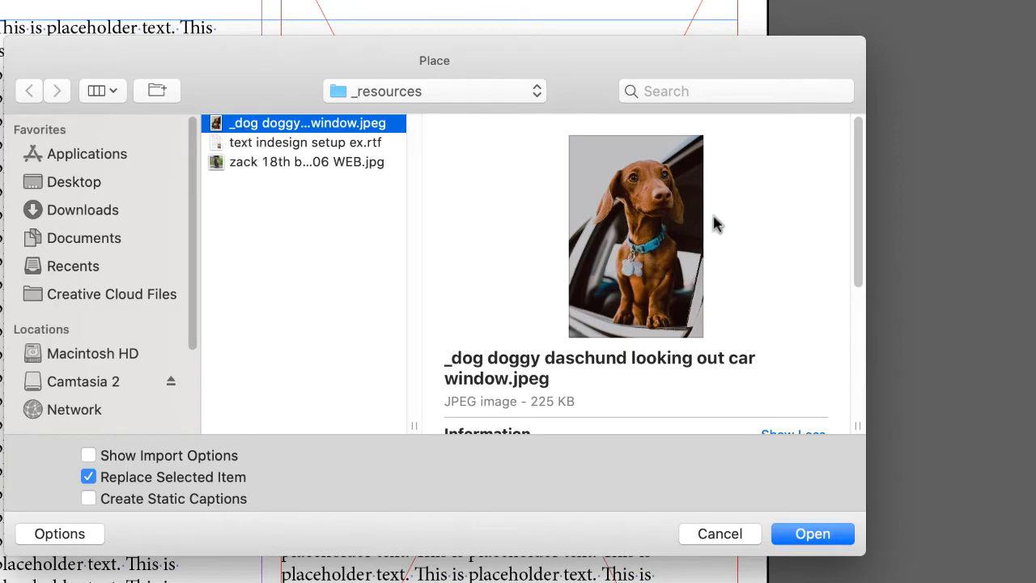
left_click(810, 534)
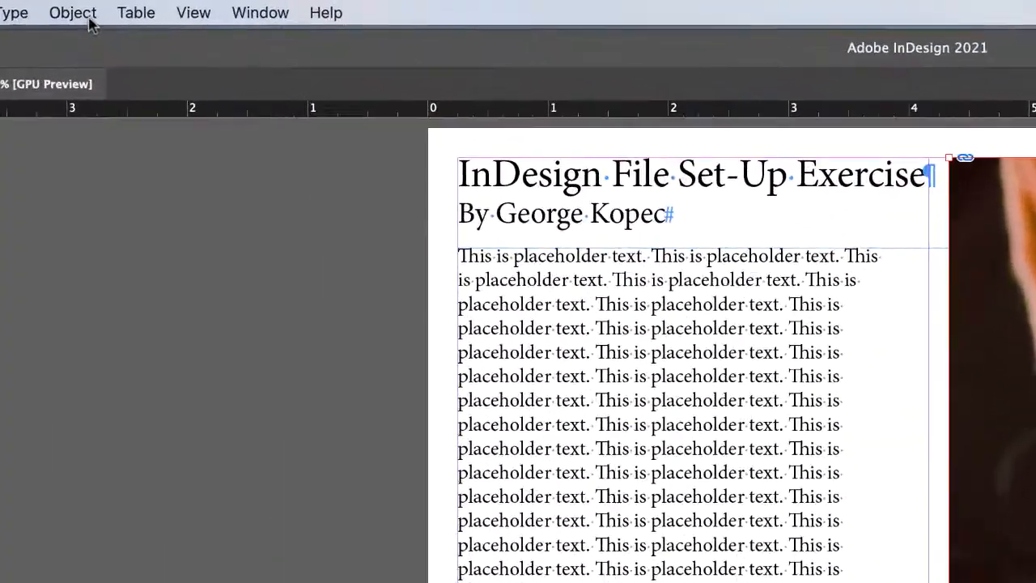
- Fit the dog photo proportionally inside its frame and switch to the Selection tool
left_click(148, 6)
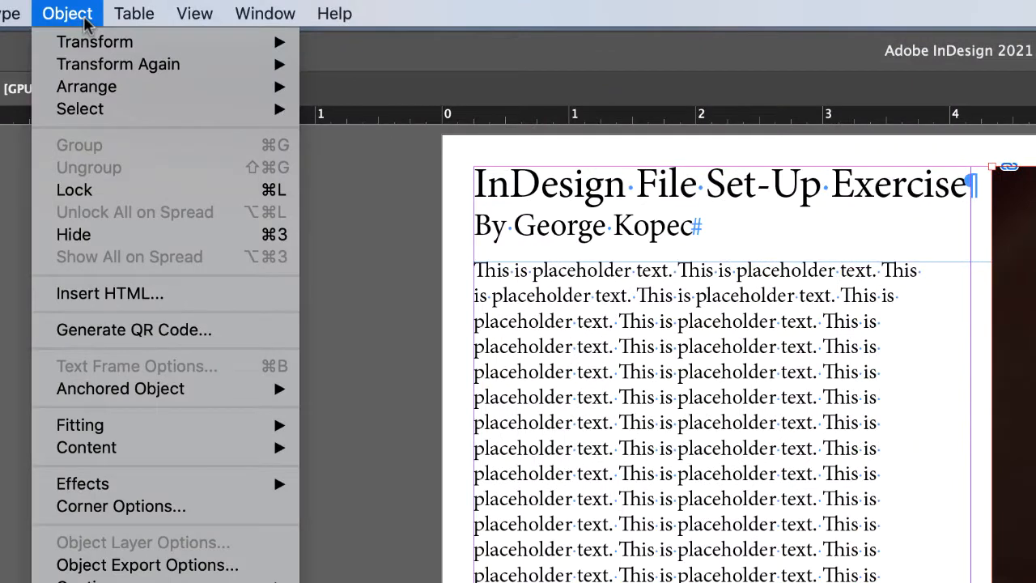
mouse_move(142, 428)
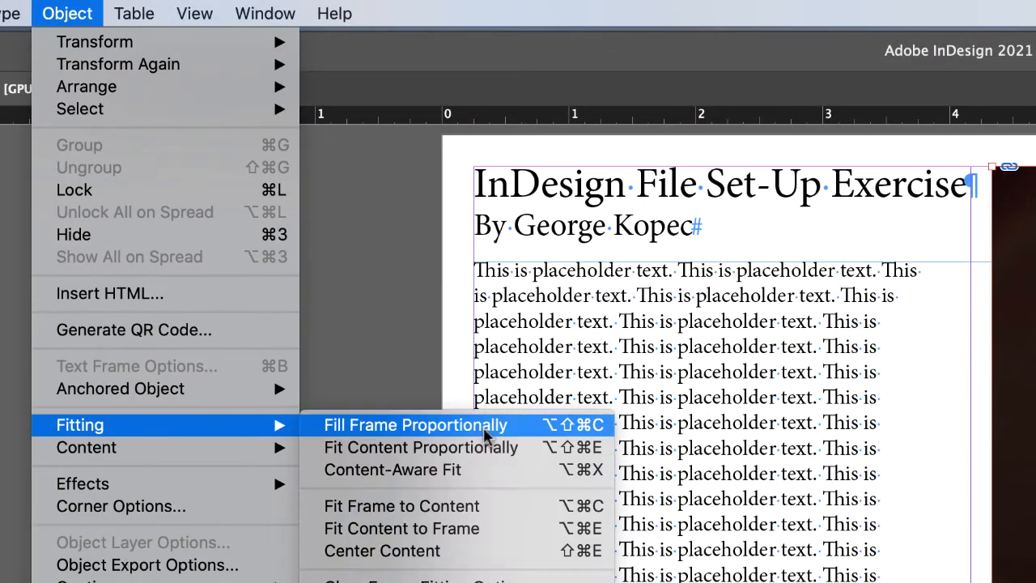
left_click(520, 447)
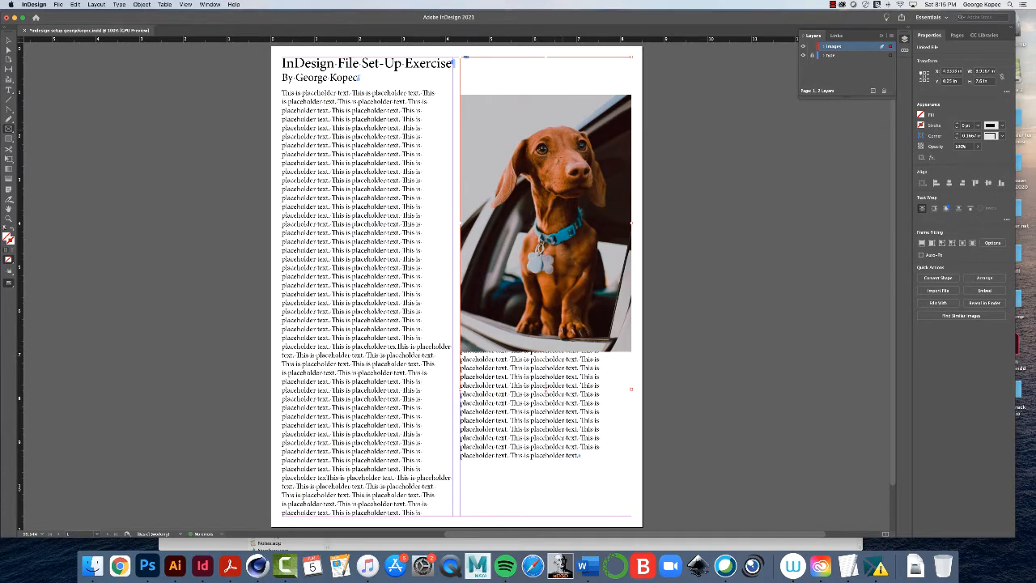
left_click(9, 41)
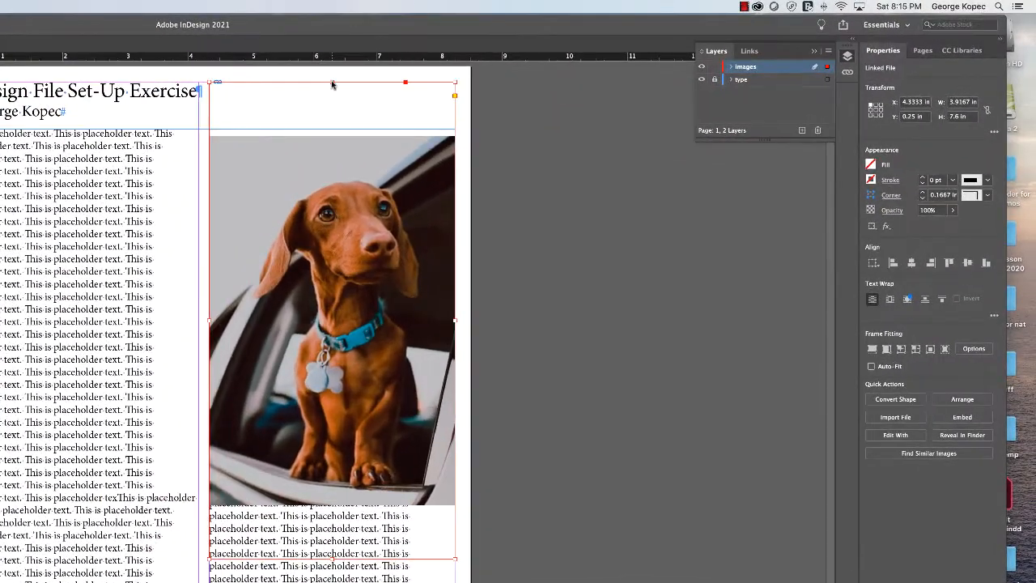
left_click_drag(488, 64, 486, 110)
left_click_drag(331, 143, 334, 81)
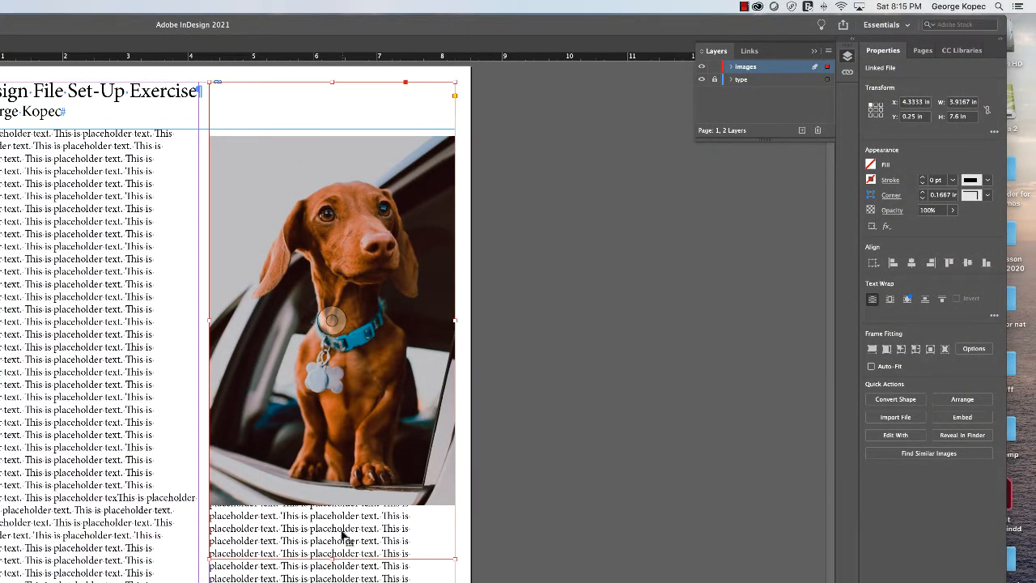
left_click_drag(330, 560, 332, 555)
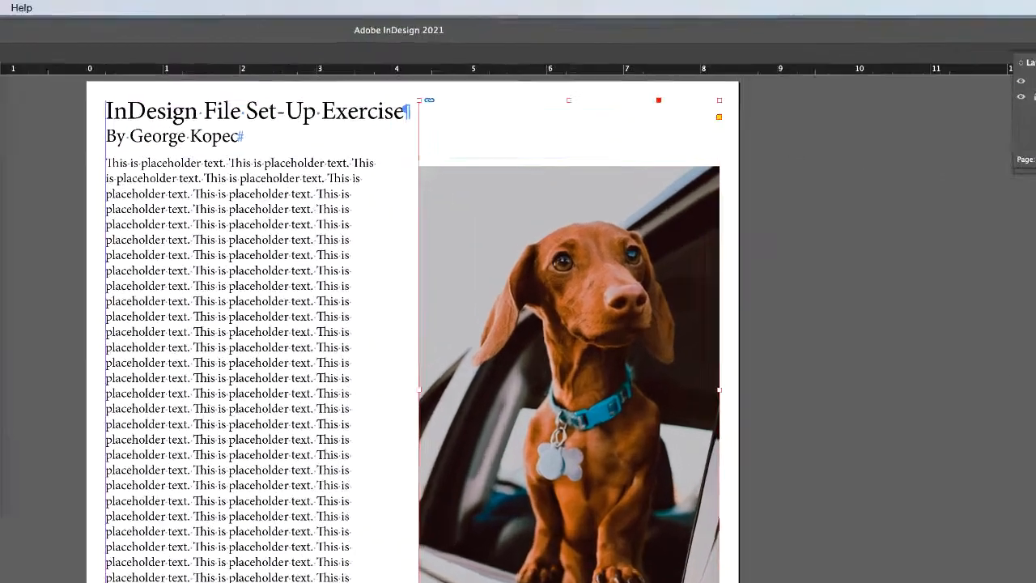
- Fit the frame to the dog photo and move it up to the column's top margin, at Y 0.25 in
left_click(139, 9)
mouse_move(216, 388)
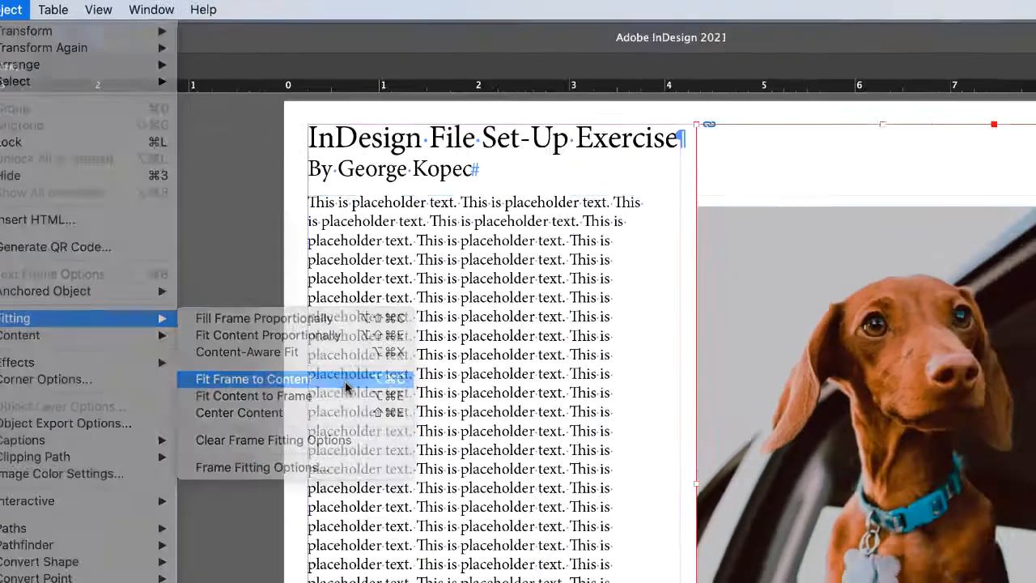
left_click(567, 461)
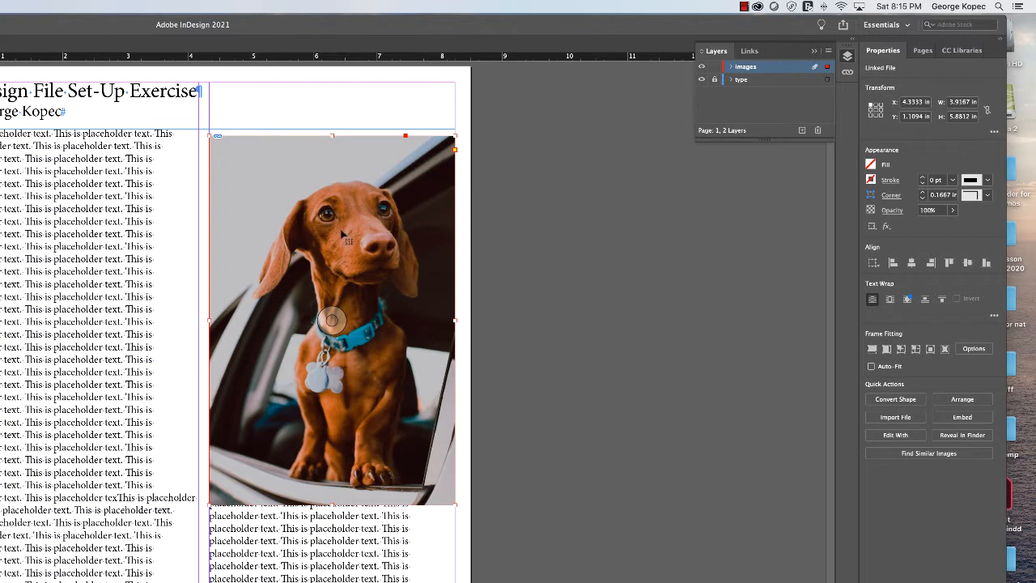
left_click_drag(327, 253, 330, 201)
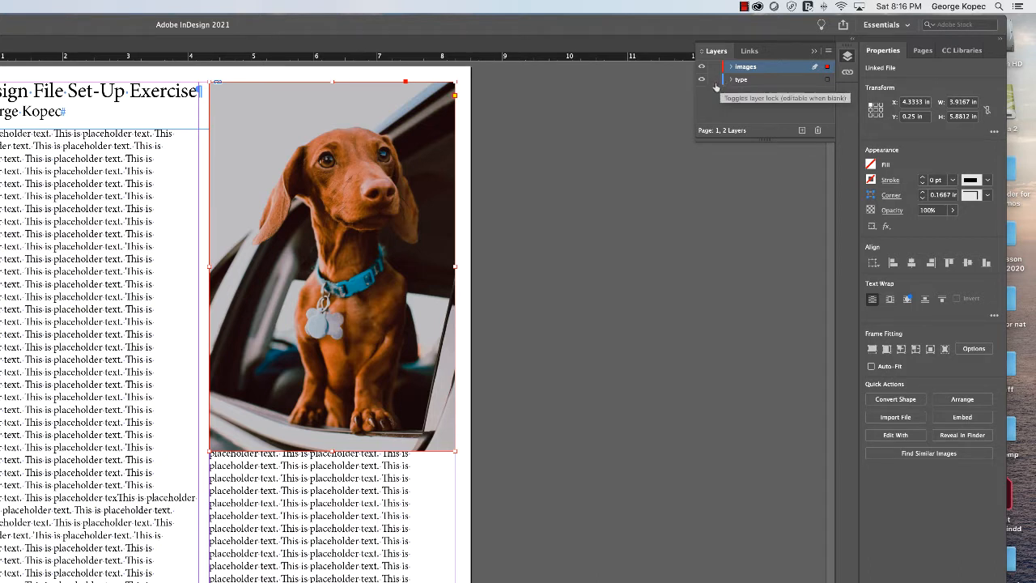
- Unlock the type layer and shorten the second column's text frame from above so it starts below the photo, at about Y 6.49 in
left_click(777, 81)
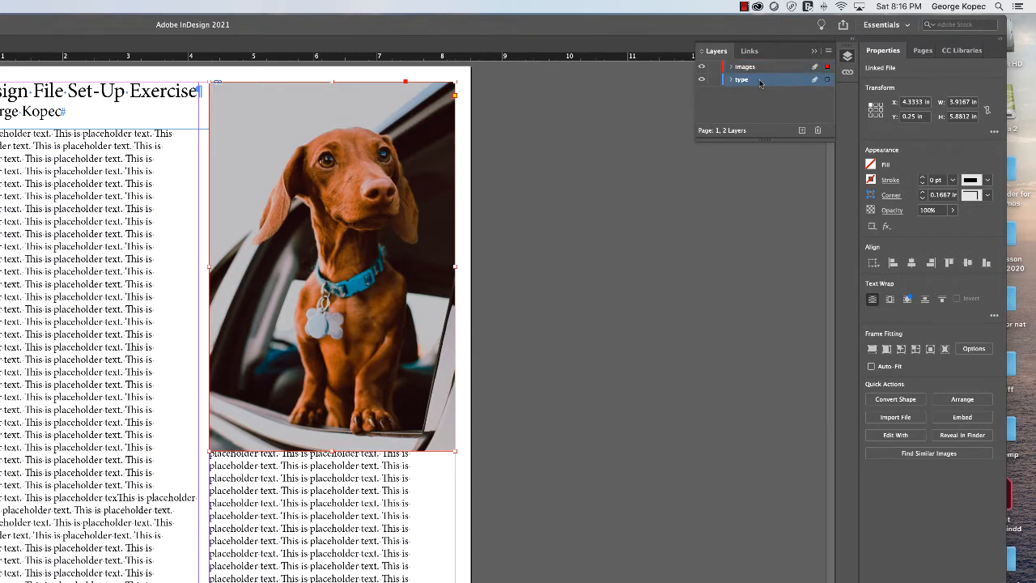
left_click(374, 516)
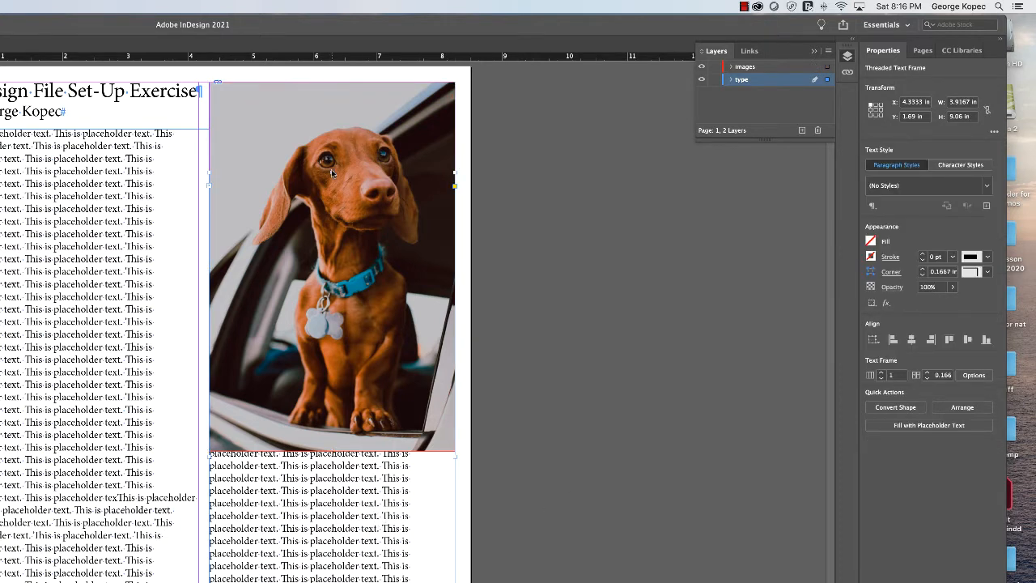
left_click_drag(332, 173, 316, 474)
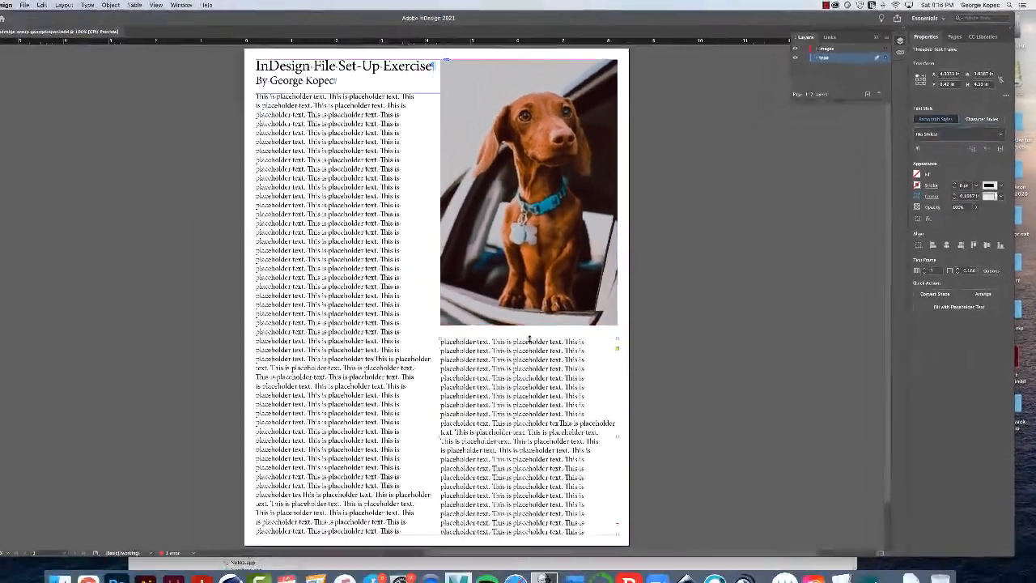
left_click_drag(529, 339, 548, 332)
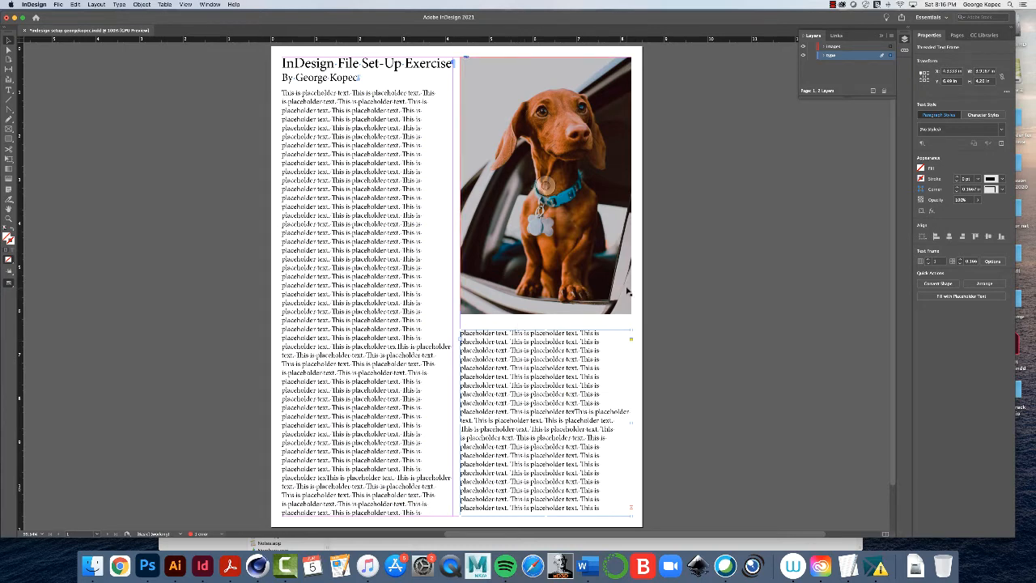
- Add a second page to the document after page 1
scroll(656, 432, "down", 3)
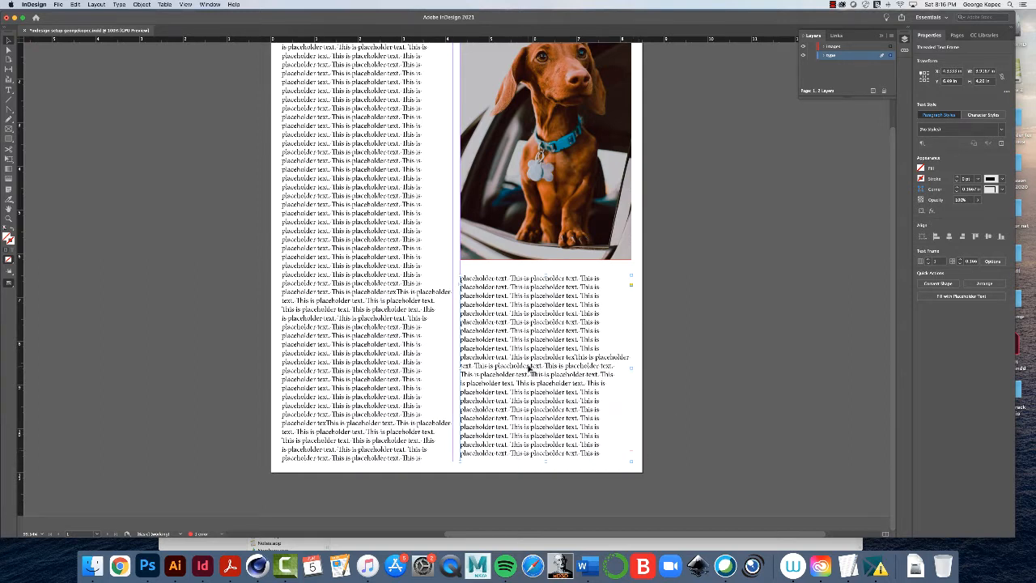
scroll(529, 369, "up", 3)
scroll(529, 369, "down", 3)
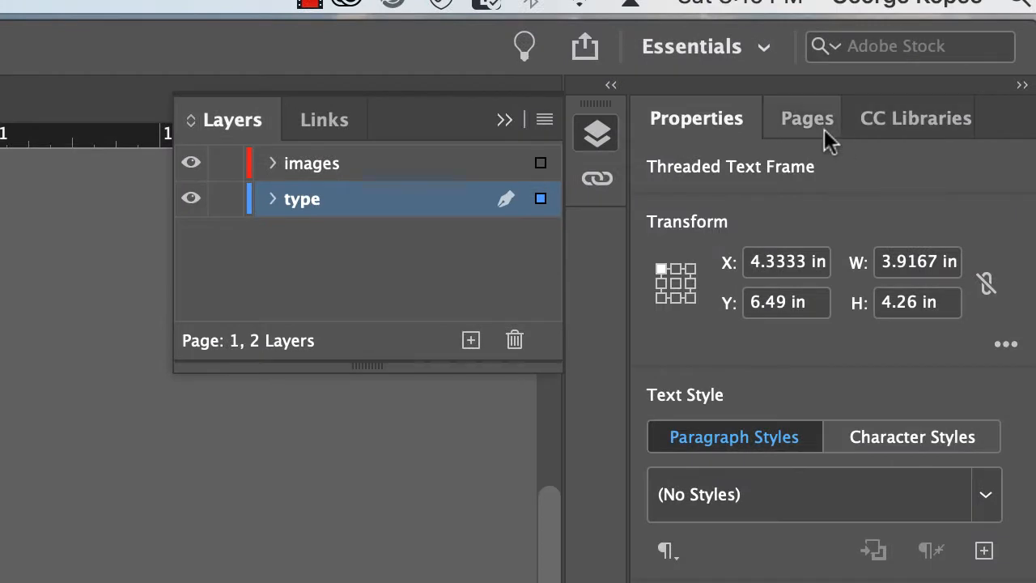
left_click(813, 123)
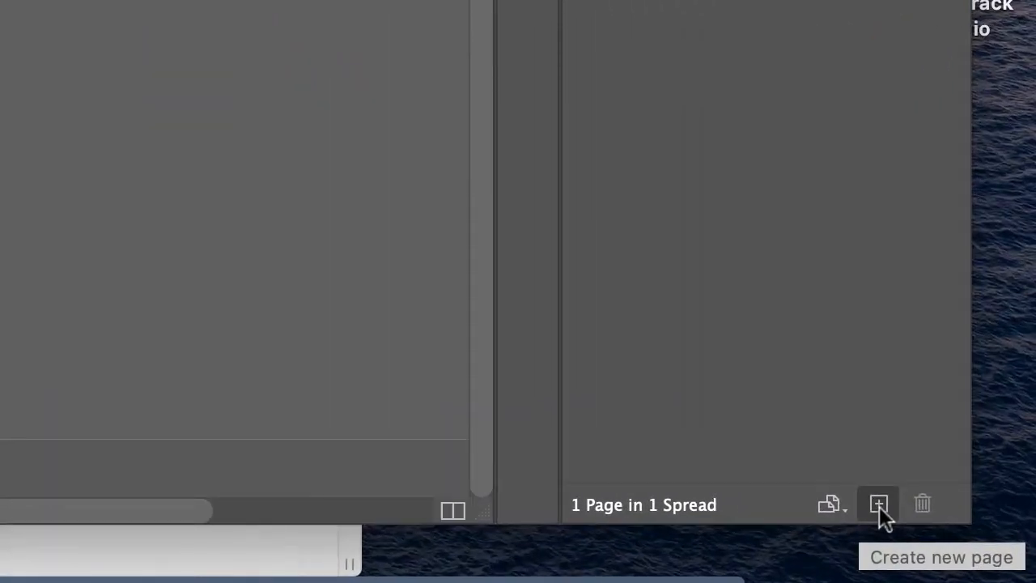
left_click(878, 506)
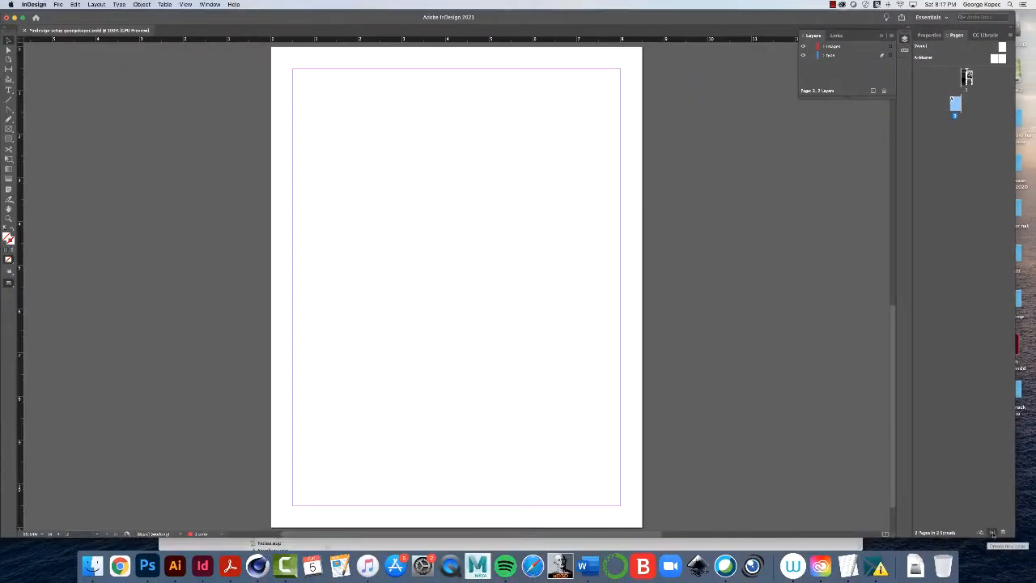
- Add a third page facing page 2, and delete it again
left_click(992, 533)
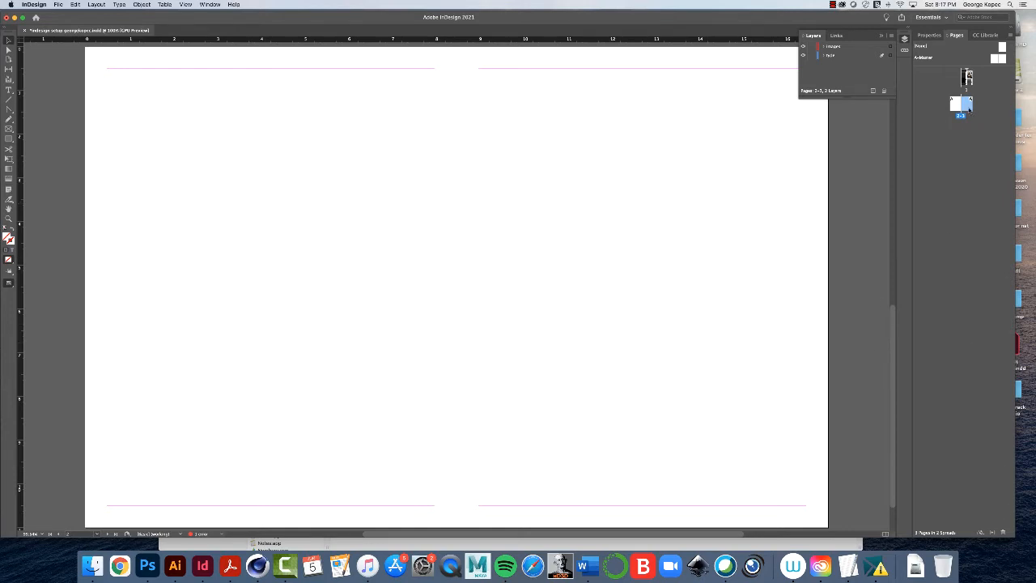
left_click(1003, 531)
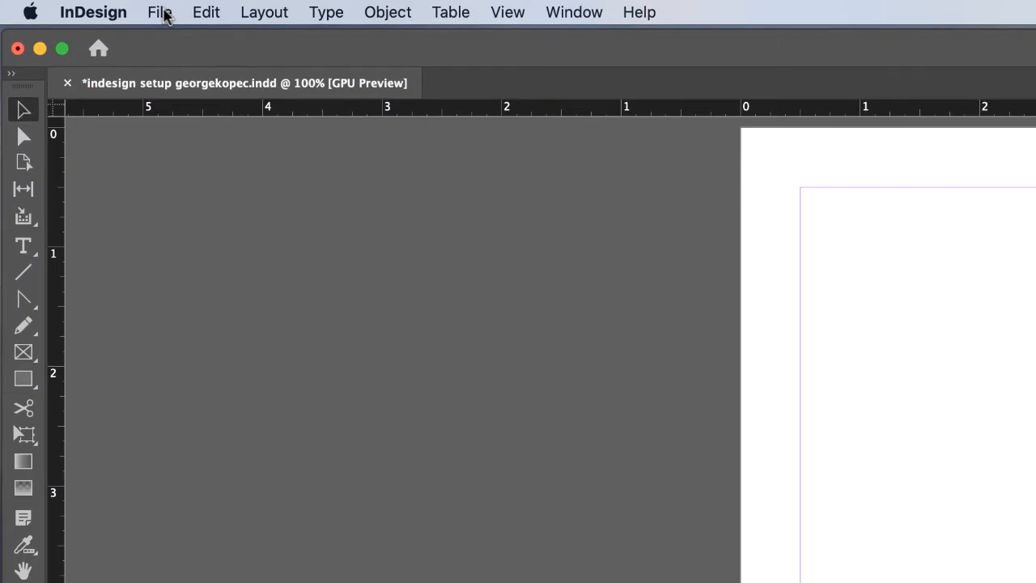
- Turn off Facing Pages in the document setup and apply the change
left_click(161, 13)
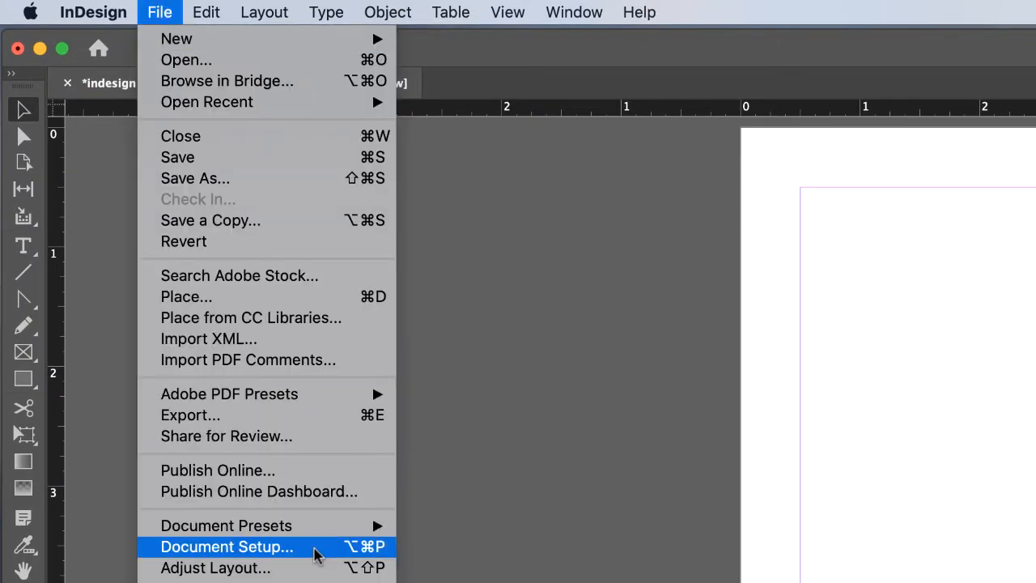
left_click(315, 547)
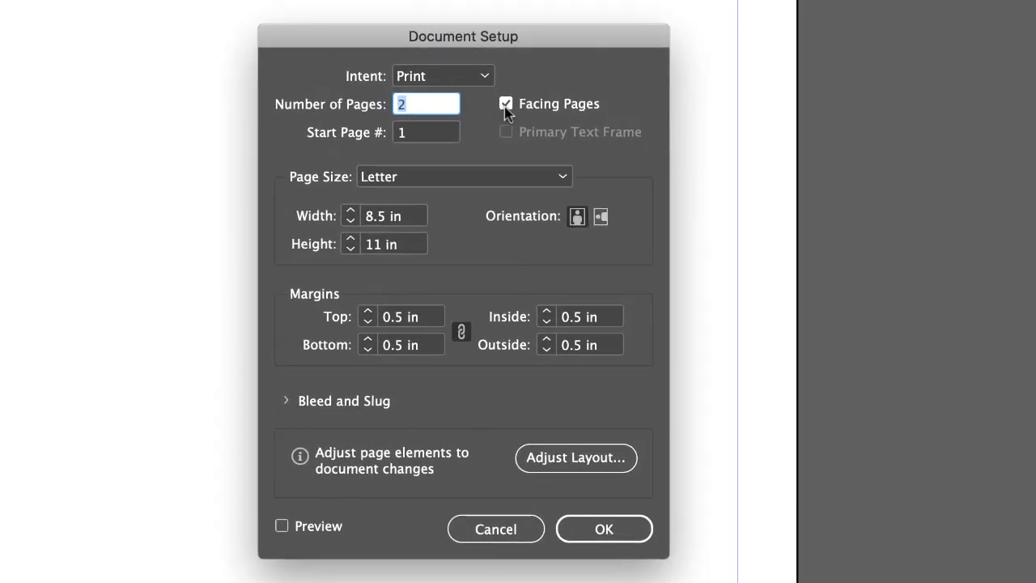
left_click(506, 105)
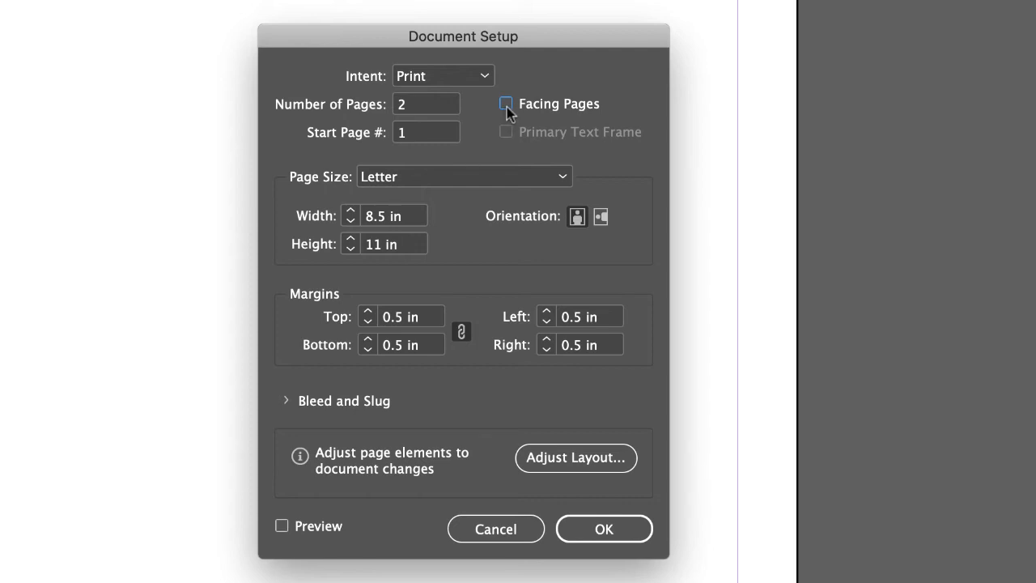
left_click(607, 530)
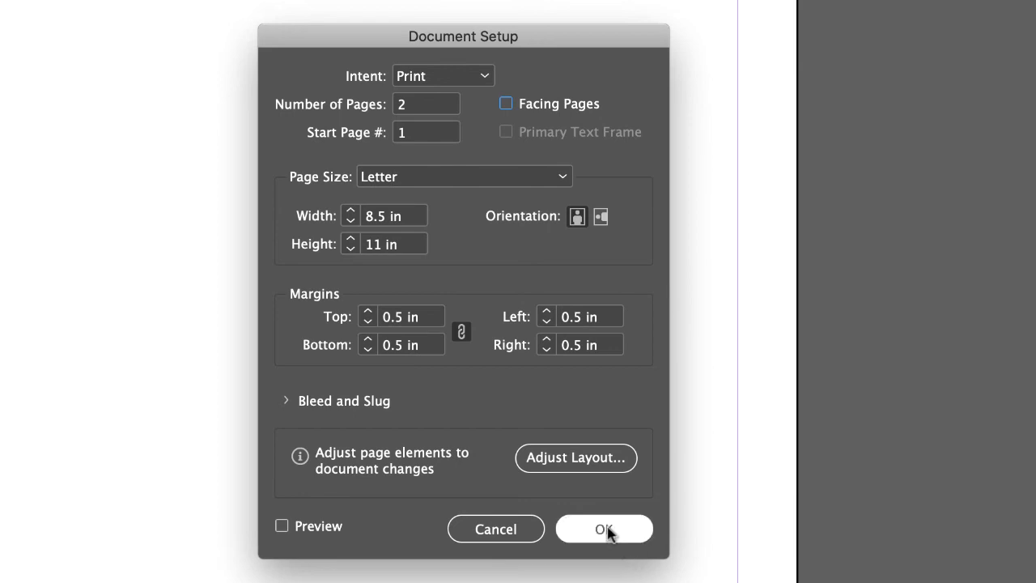